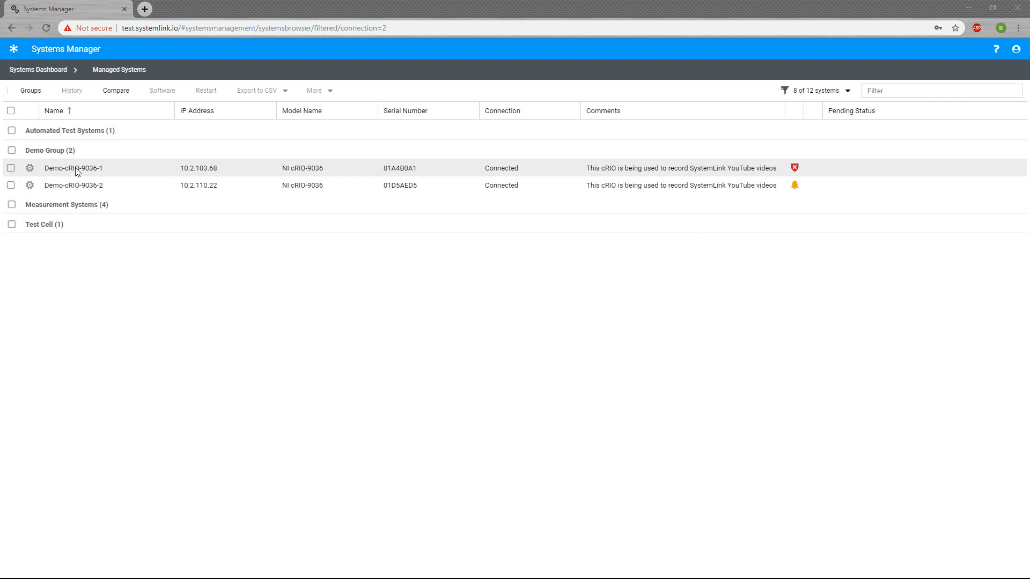
Step: Start a new state from system Demo-cRIO-9036-1 and fill its description with "Created from system Demo-cRIO-9036-1"
click(30, 169)
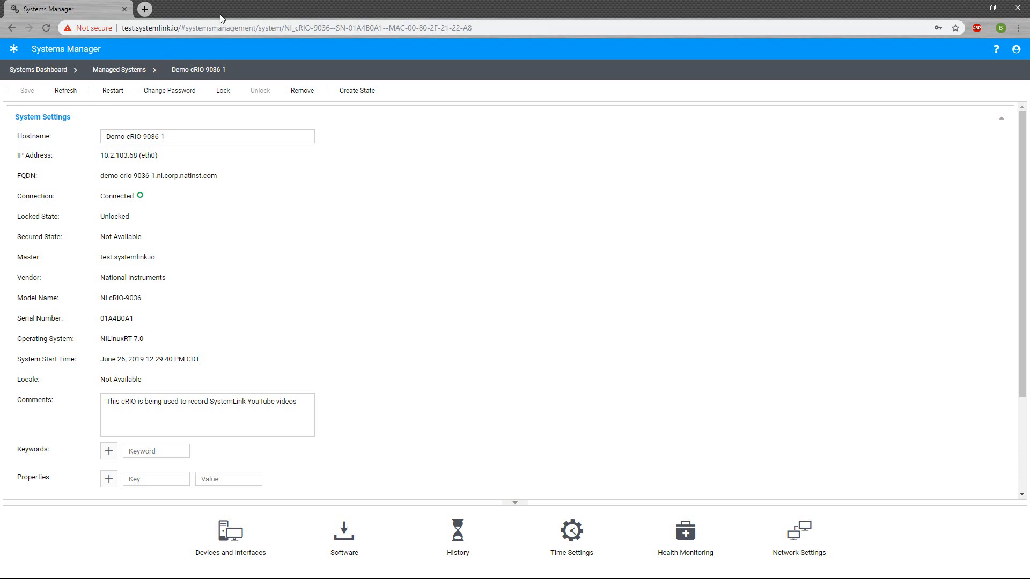
click(344, 93)
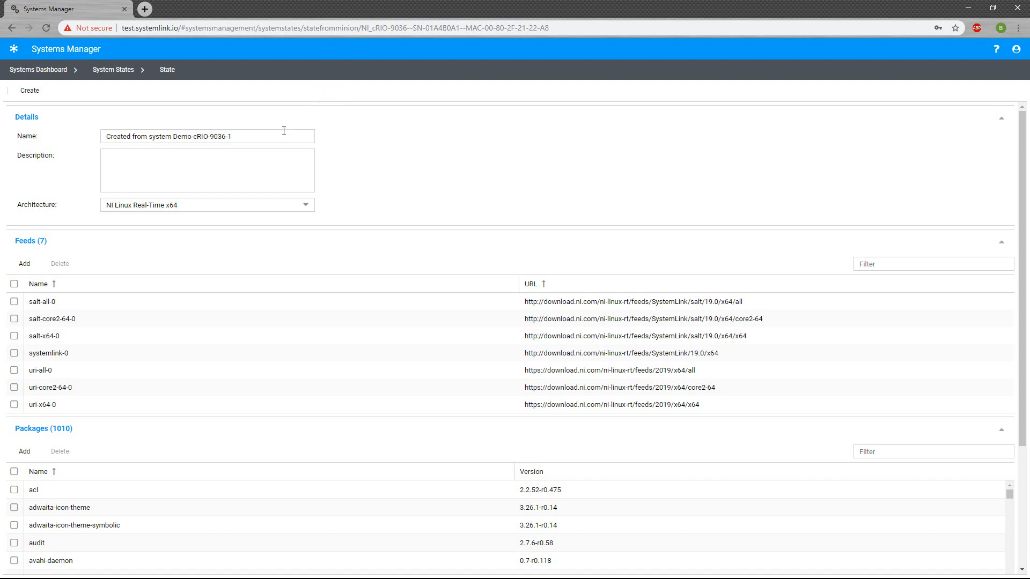
click(227, 130)
drag(227, 130, 95, 131)
key(ctrl+c)
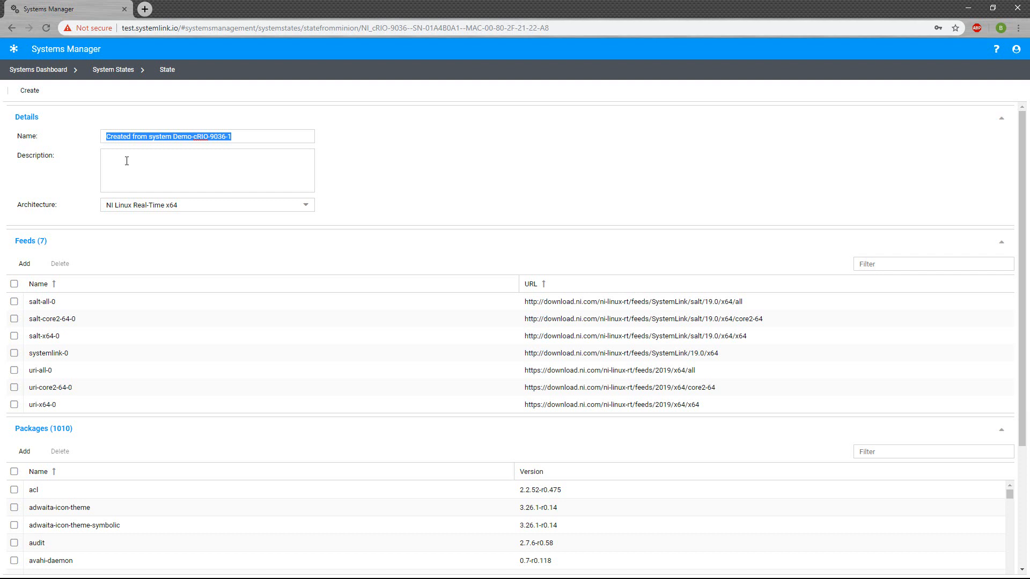
click(128, 160)
key(ctrl+v)
Step: Name the new state "Golden cRIO-9036 State" and create it
drag(246, 135, 84, 127)
text(Golden c)
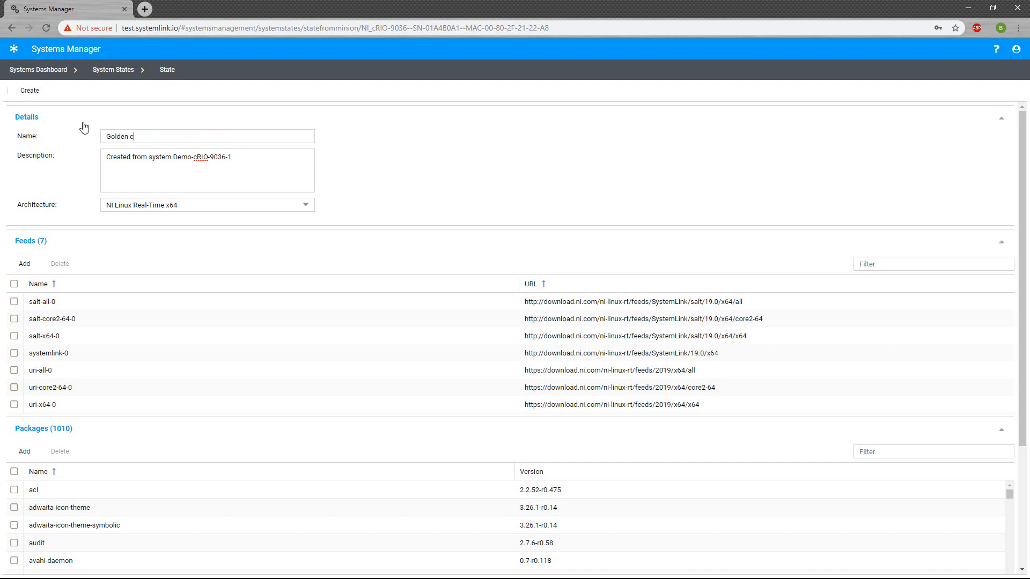
text(RIO-9036 State)
click(30, 92)
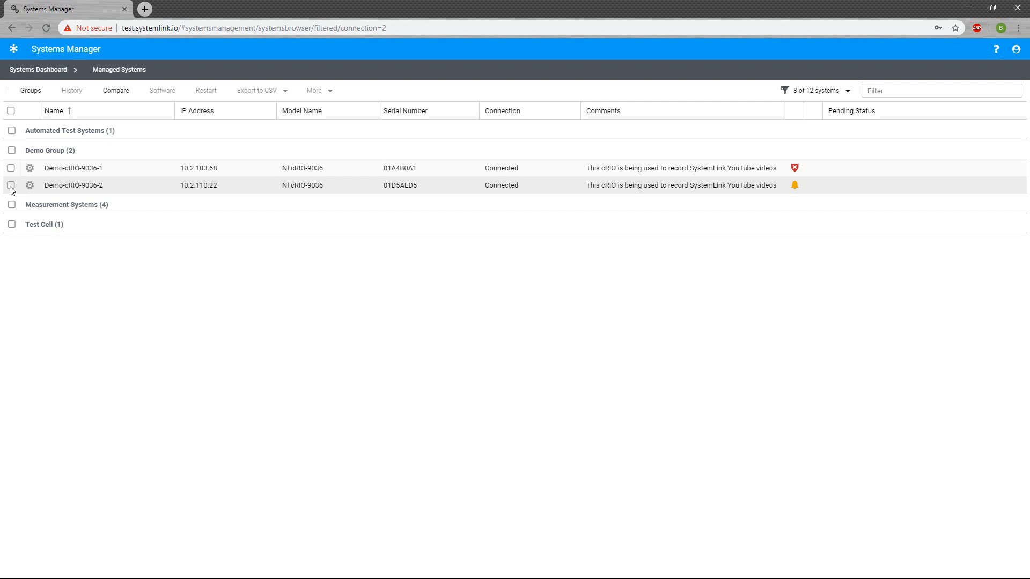
Step: Compare system Demo-cRIO-9036-2 with the Golden cRIO-9036 State and examine the package differences
click(10, 186)
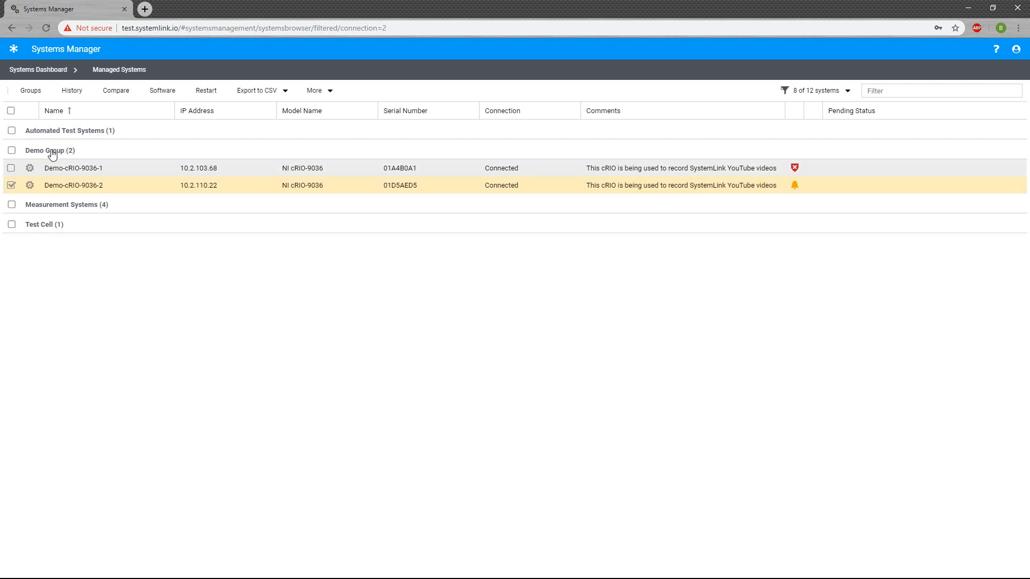
click(117, 94)
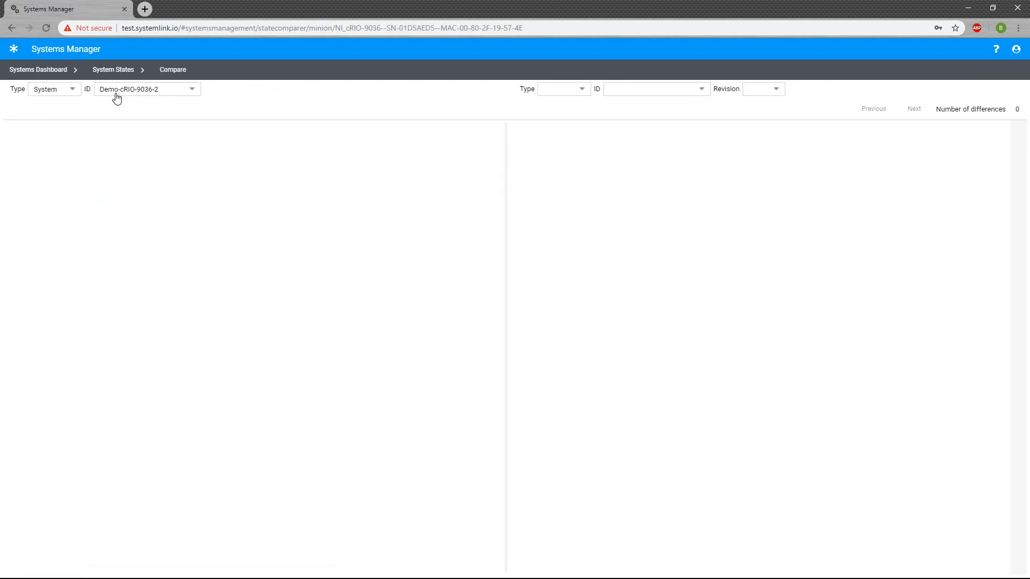
click(581, 90)
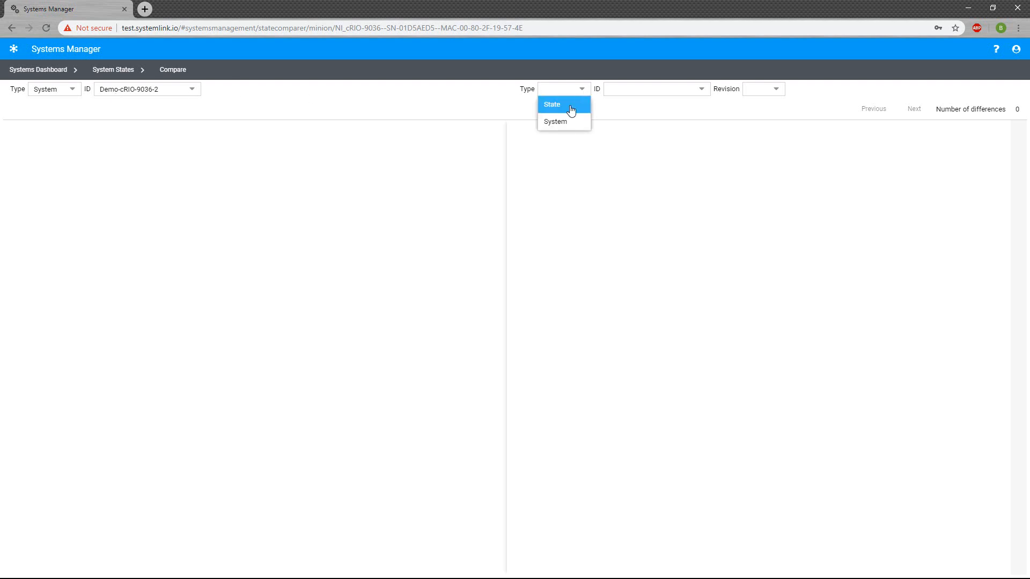
click(571, 110)
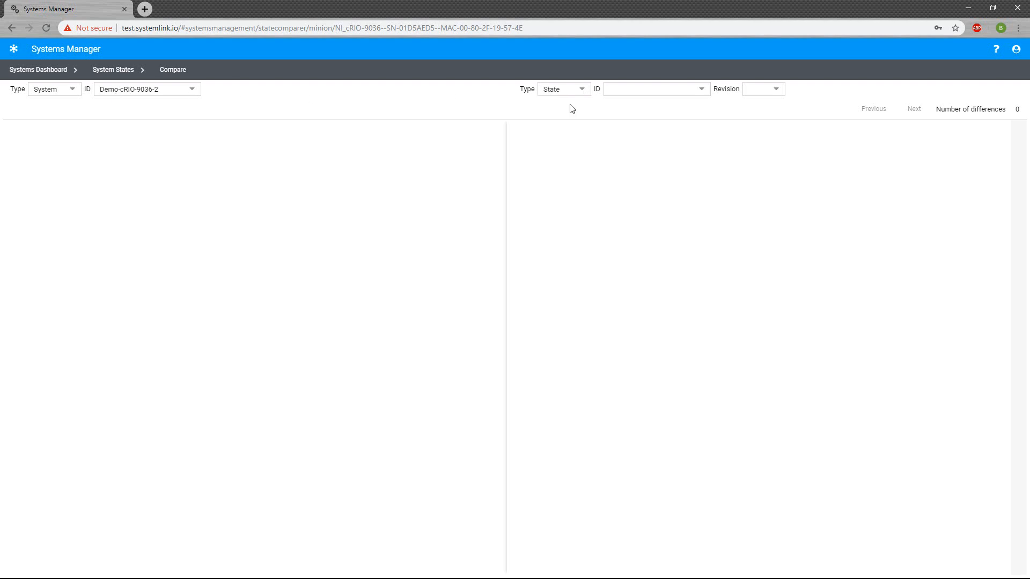
click(701, 93)
drag(706, 116, 713, 156)
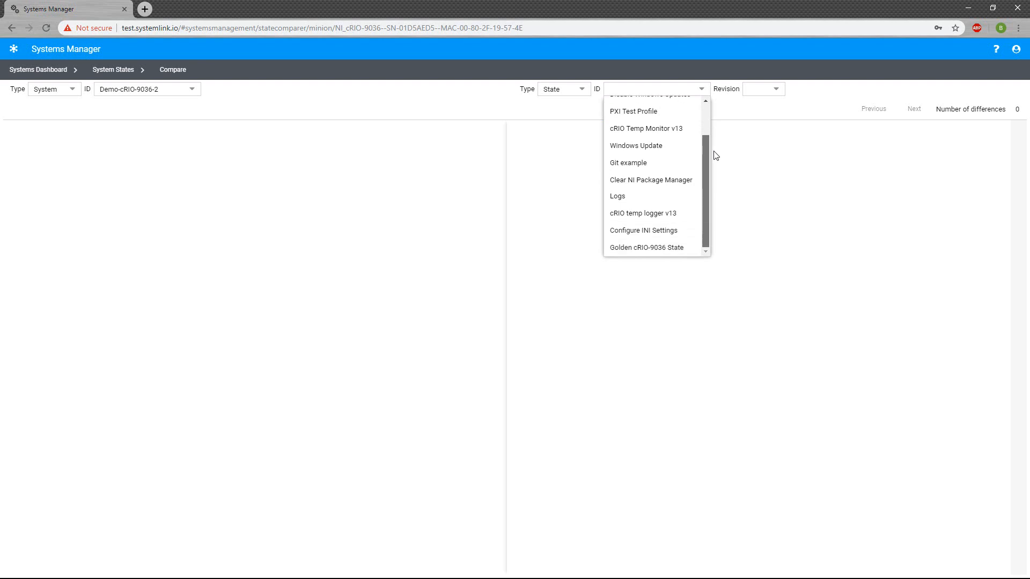
click(673, 249)
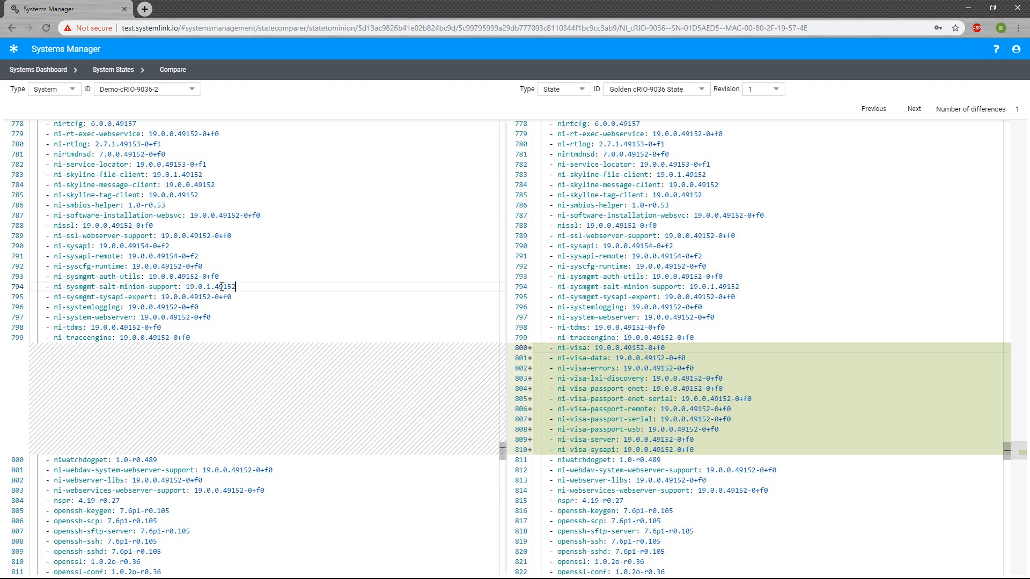
drag(236, 286, 36, 287)
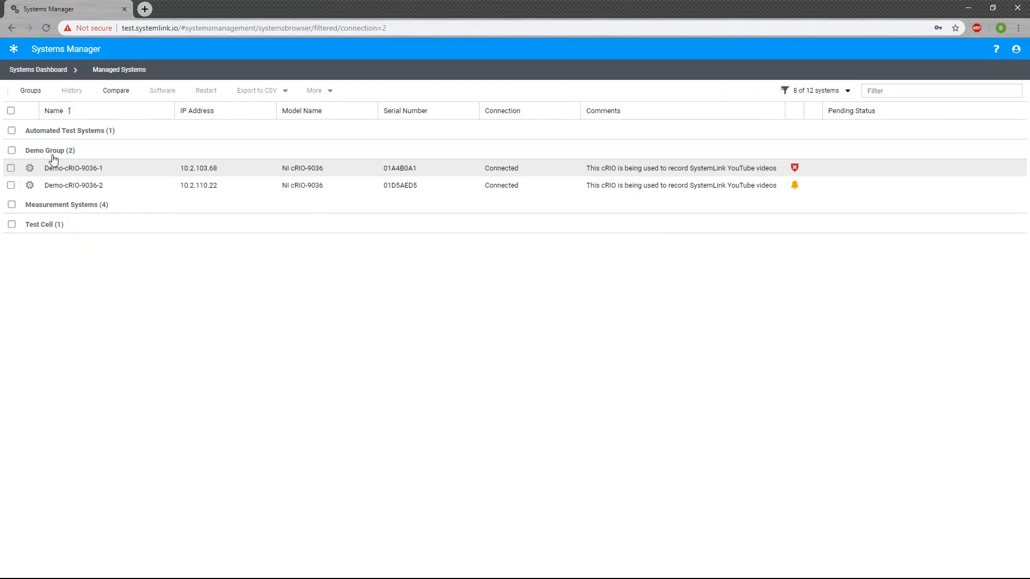
Step: Install the Golden cRIO-9036 State on system Demo-cRIO-9036-2, applying it with automatic restart if required
click(32, 186)
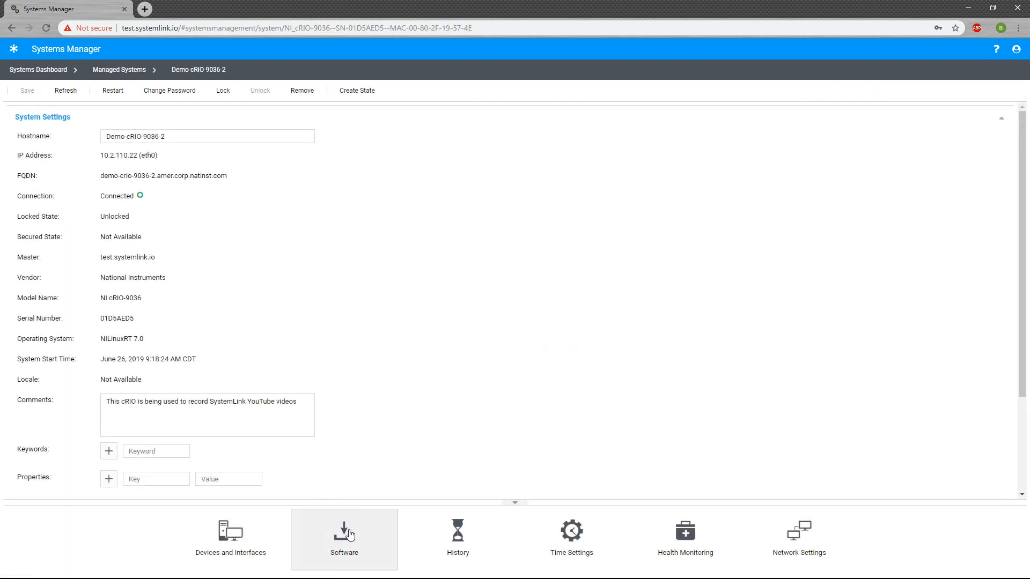
click(349, 533)
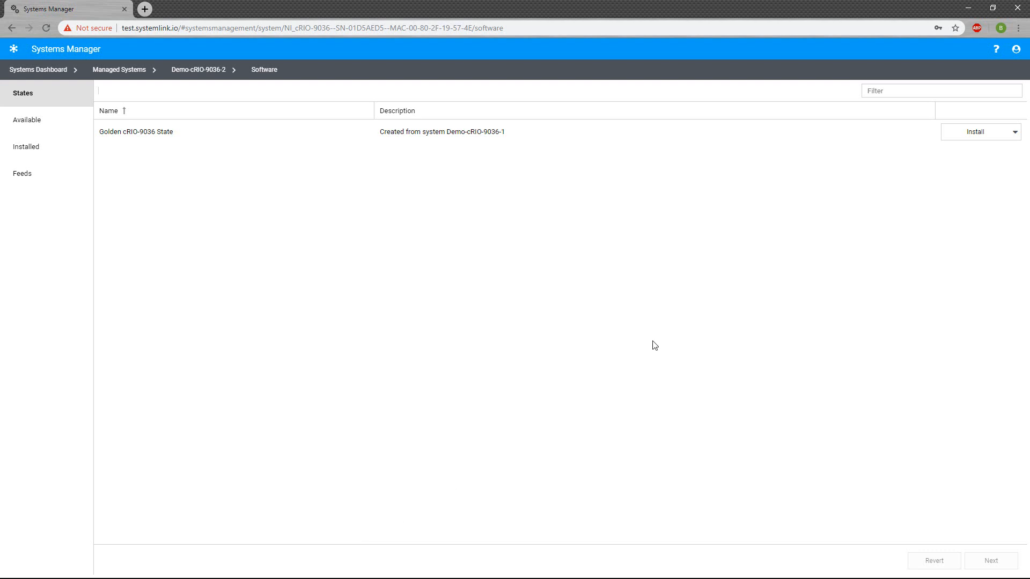
click(966, 139)
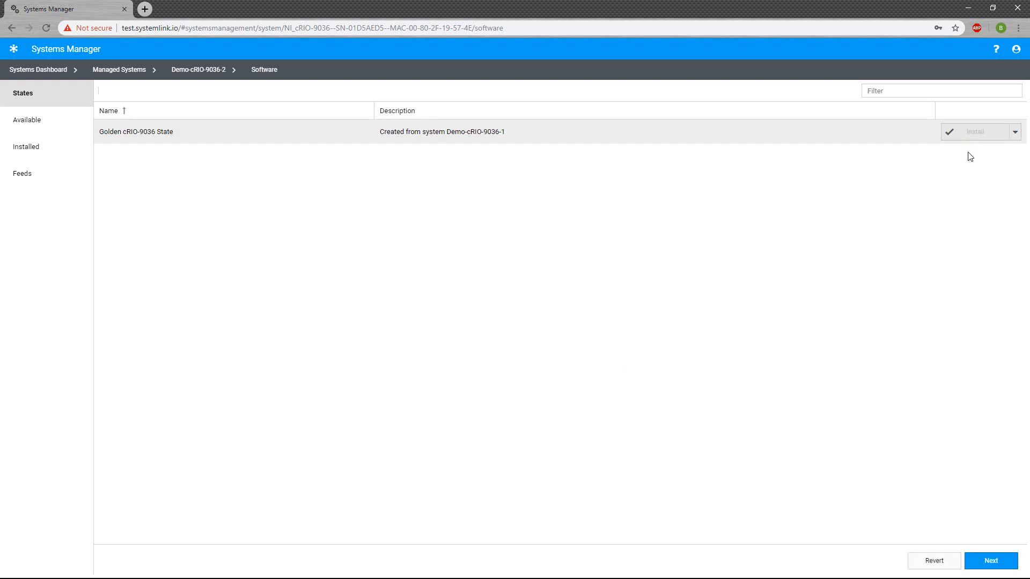
click(999, 561)
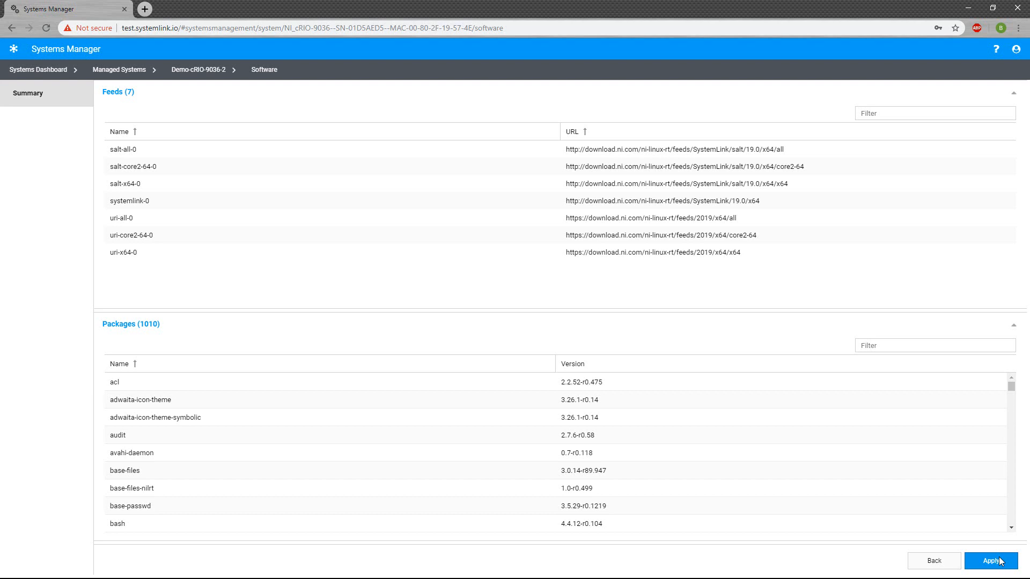
click(1001, 562)
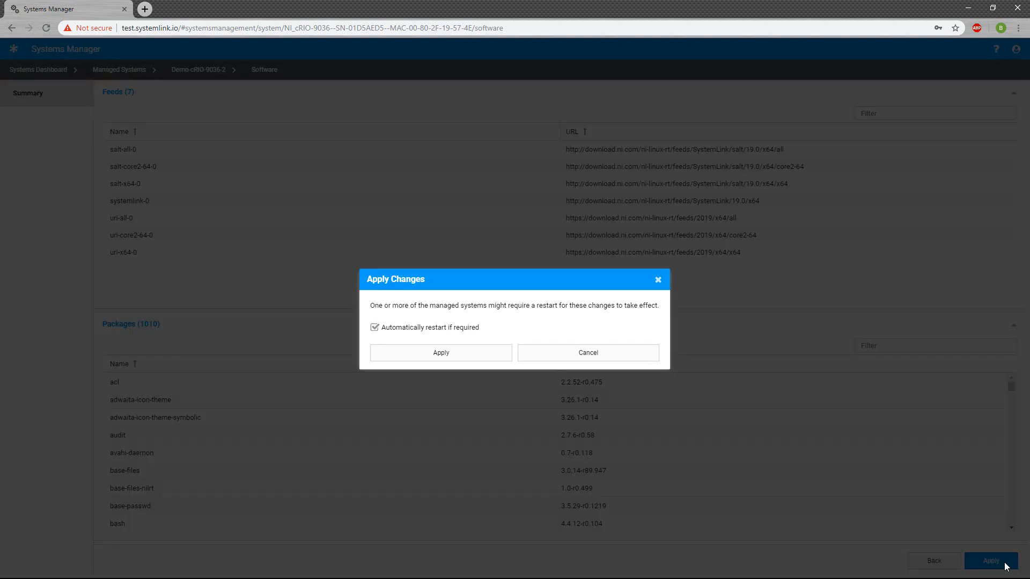
click(455, 361)
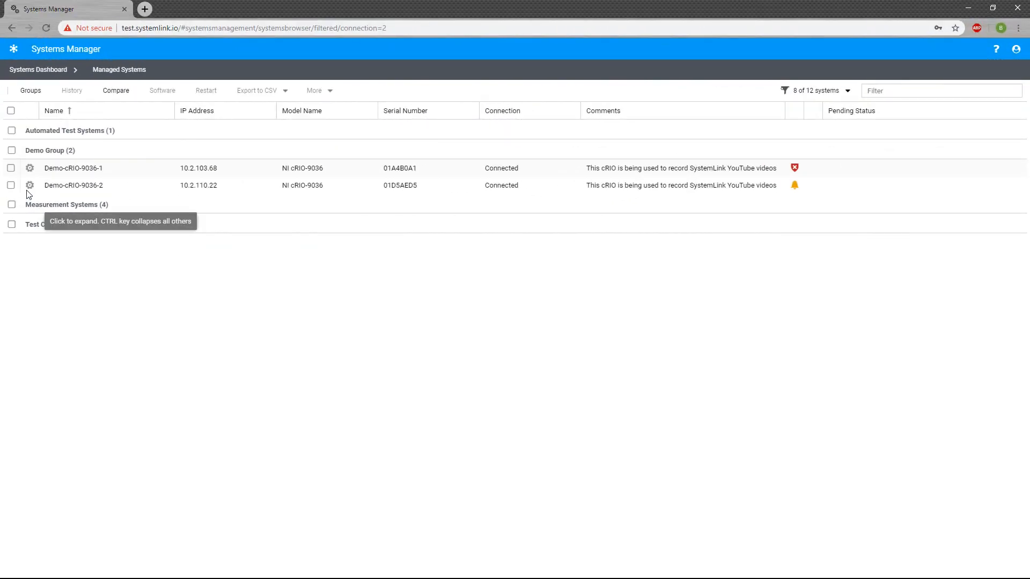
Step: Repeat the comparison of system Demo-cRIO-9036-2 against the Golden cRIO-9036 State to check the installation
click(11, 185)
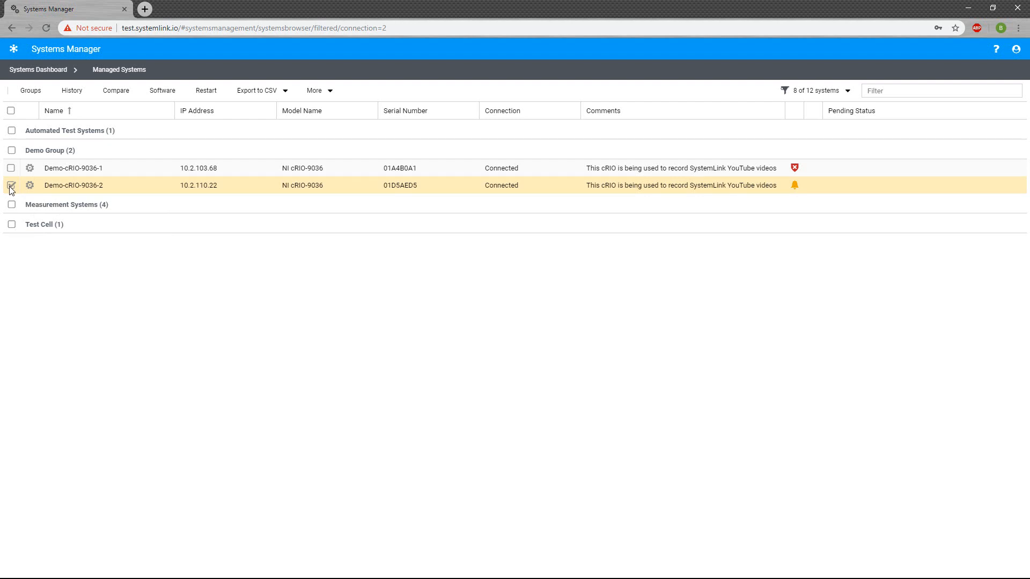
click(108, 93)
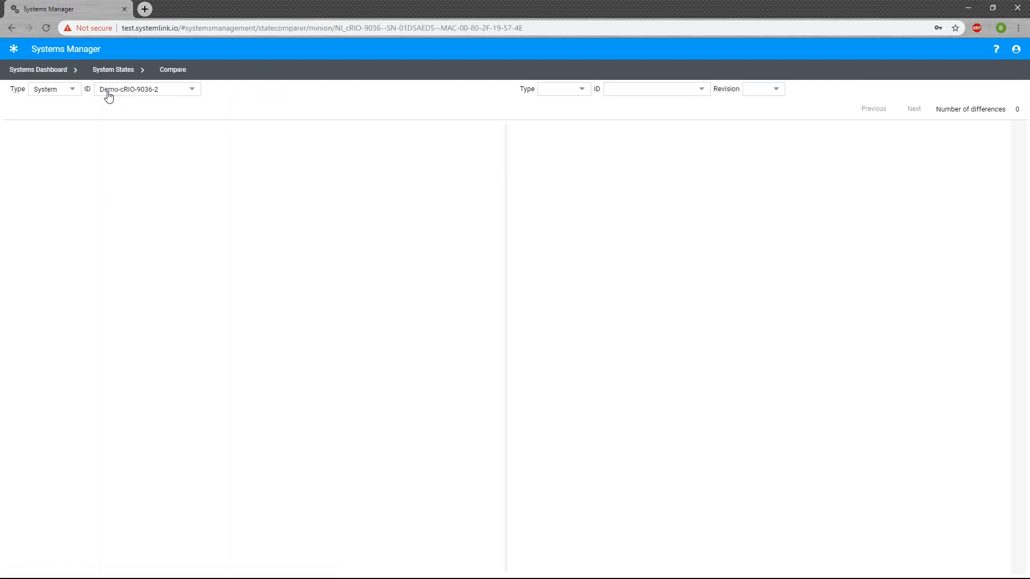
click(579, 89)
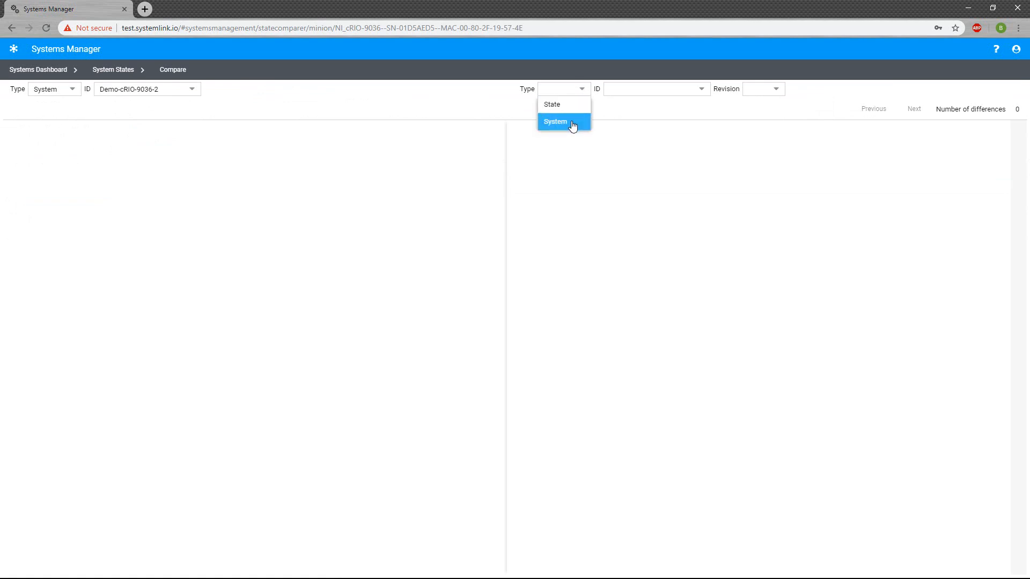
click(572, 114)
click(662, 90)
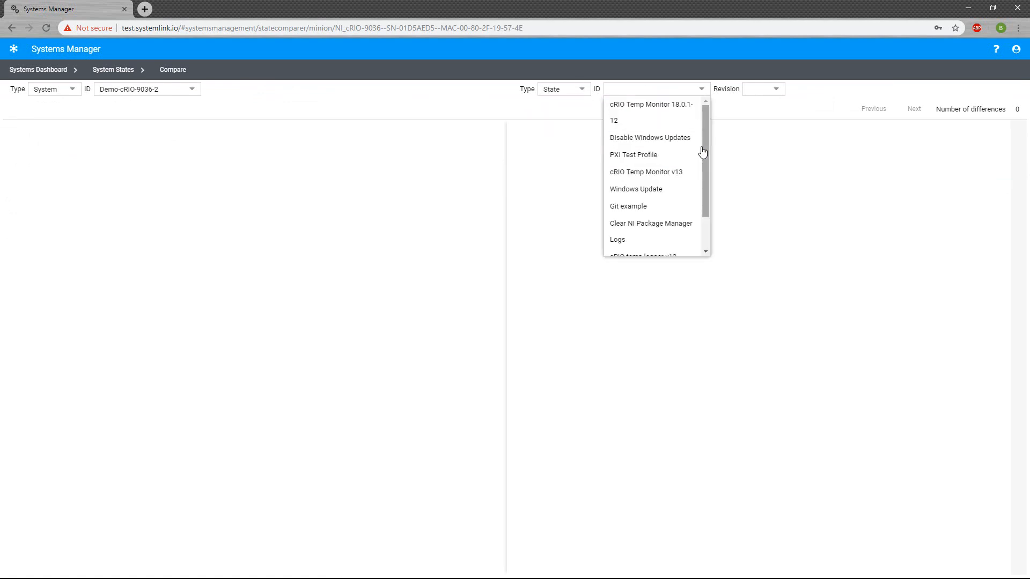
drag(704, 153, 706, 195)
click(681, 248)
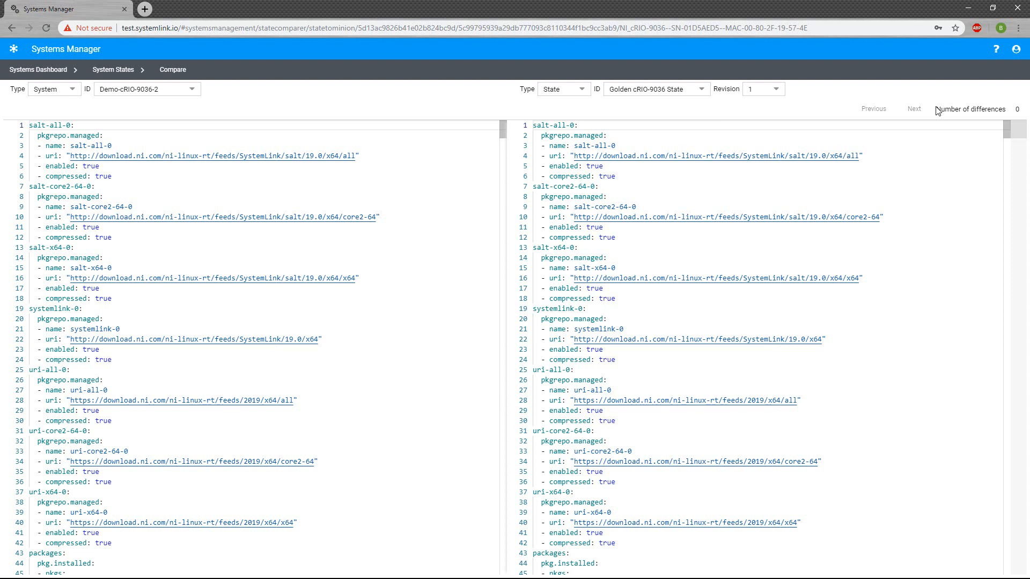
Step: Change the comparison target for Demo-cRIO-9036-2 to the system Demo-cRIO-9036-1
click(580, 91)
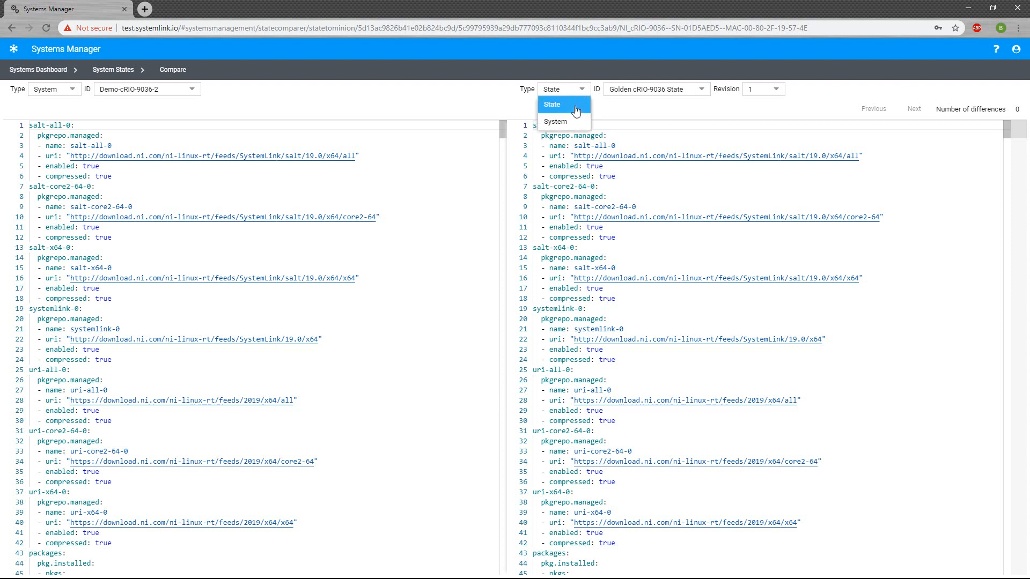
click(557, 122)
click(699, 92)
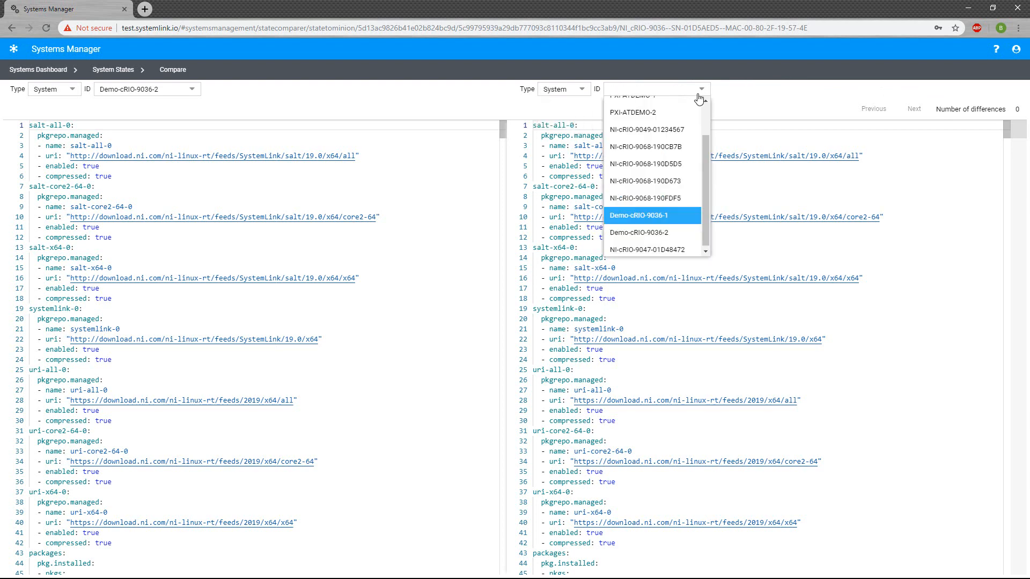
scroll(701, 169, down, 2)
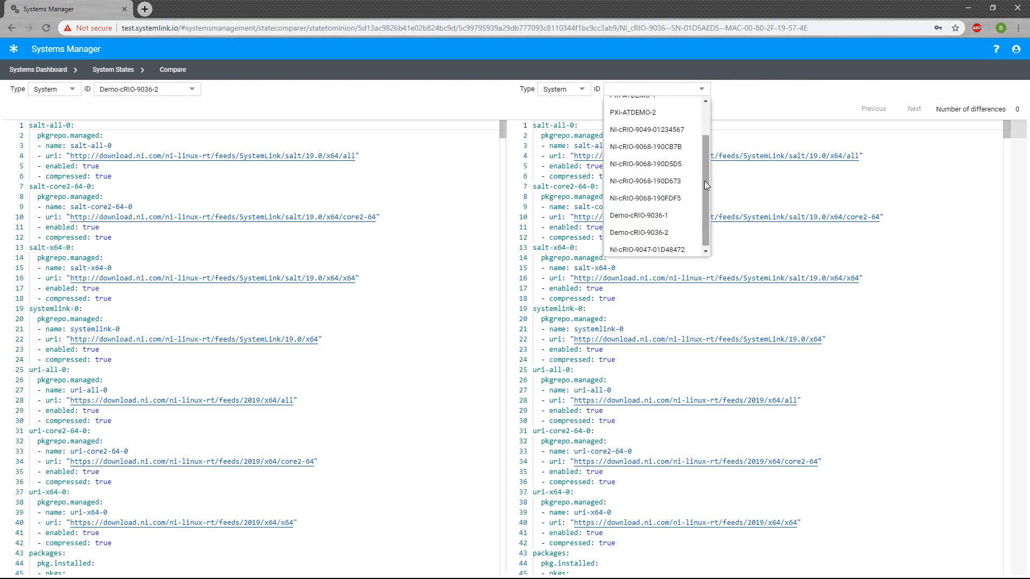
click(680, 214)
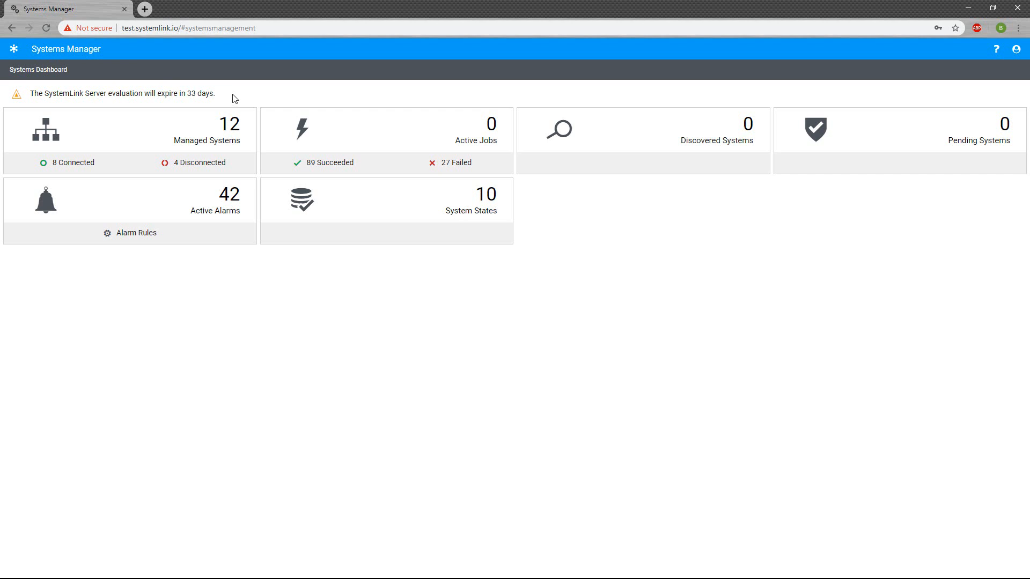
Step: Open the Golden cRIO-9036 State from the system states and show its raw state
click(424, 217)
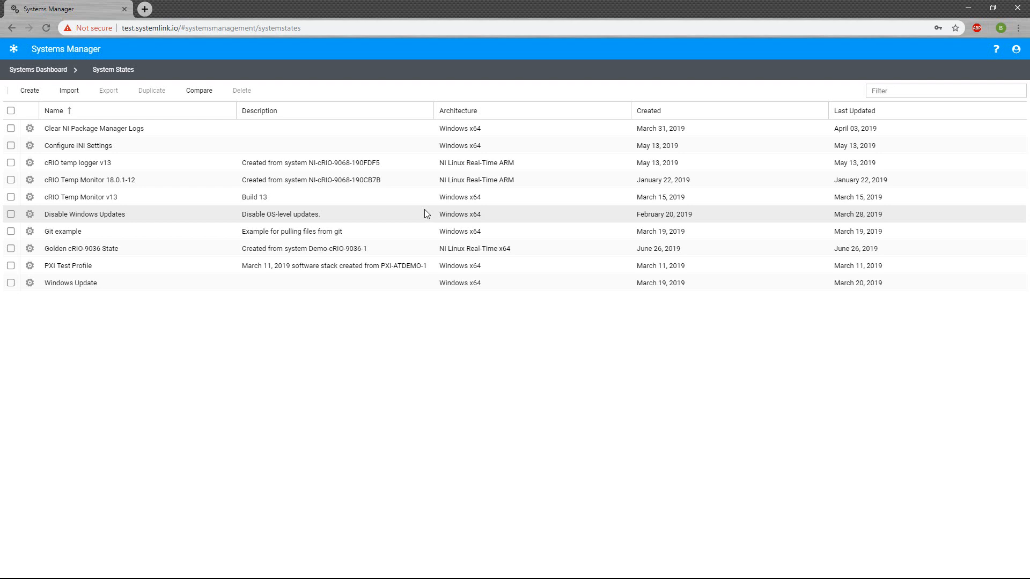
click(10, 248)
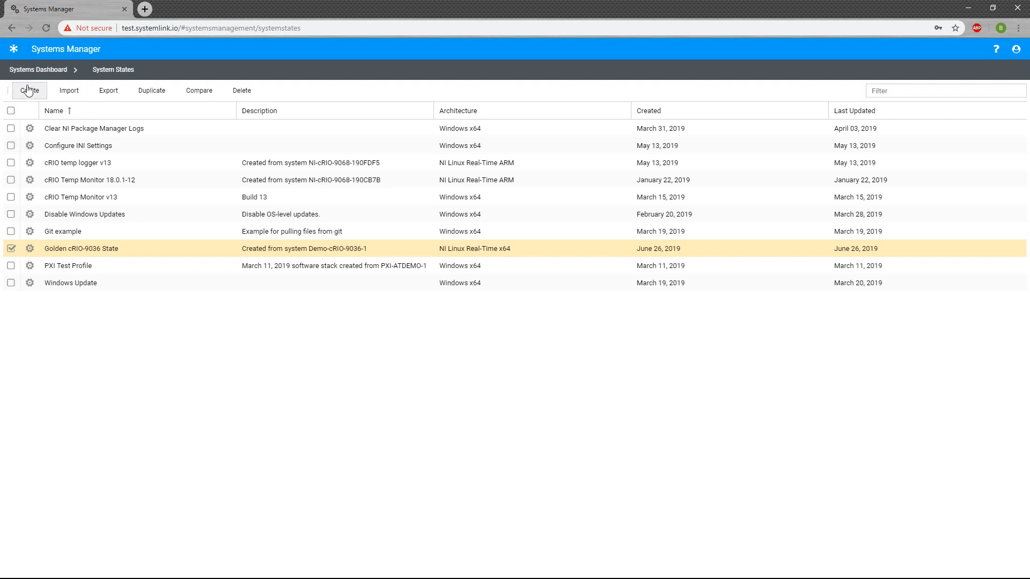
click(30, 249)
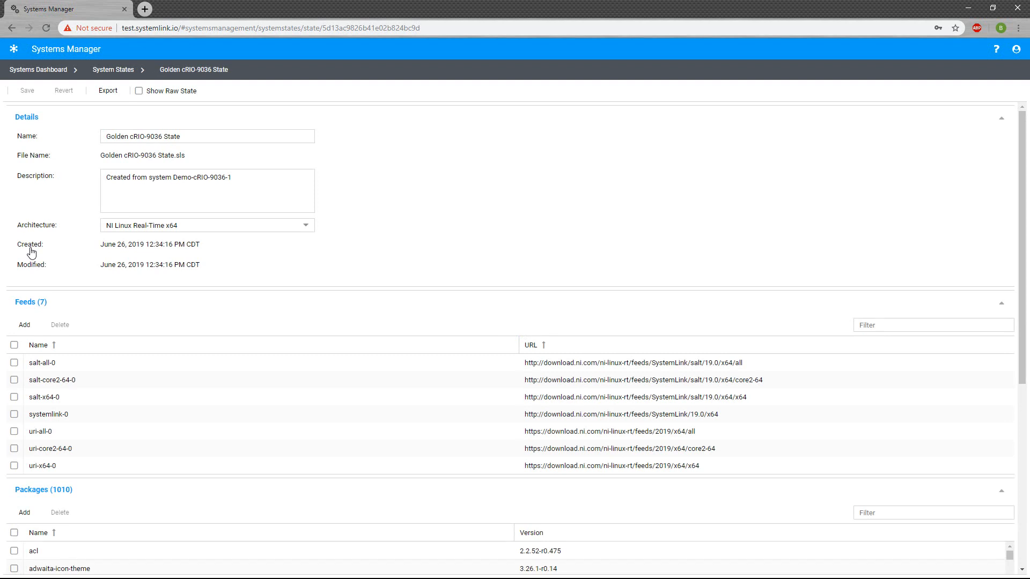
click(138, 90)
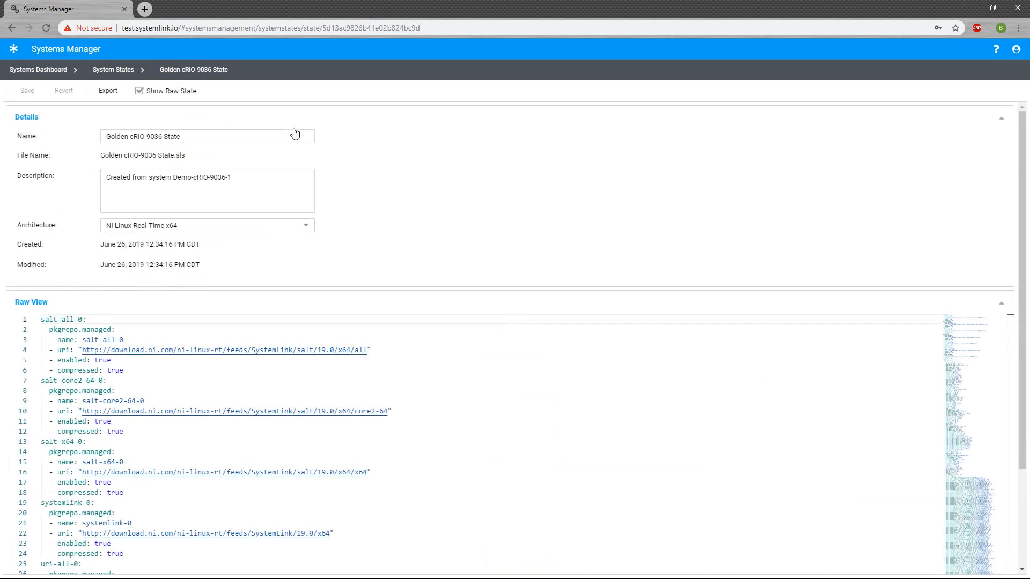